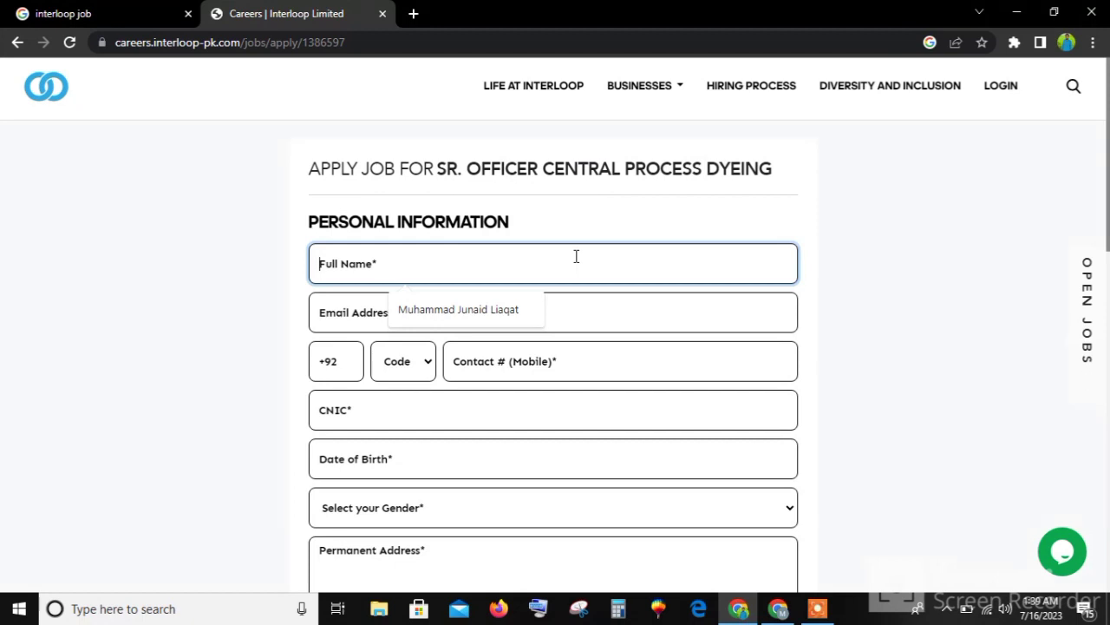
Step: Fill in the applicant's full name and e-mail address in the personal information section
click(483, 313)
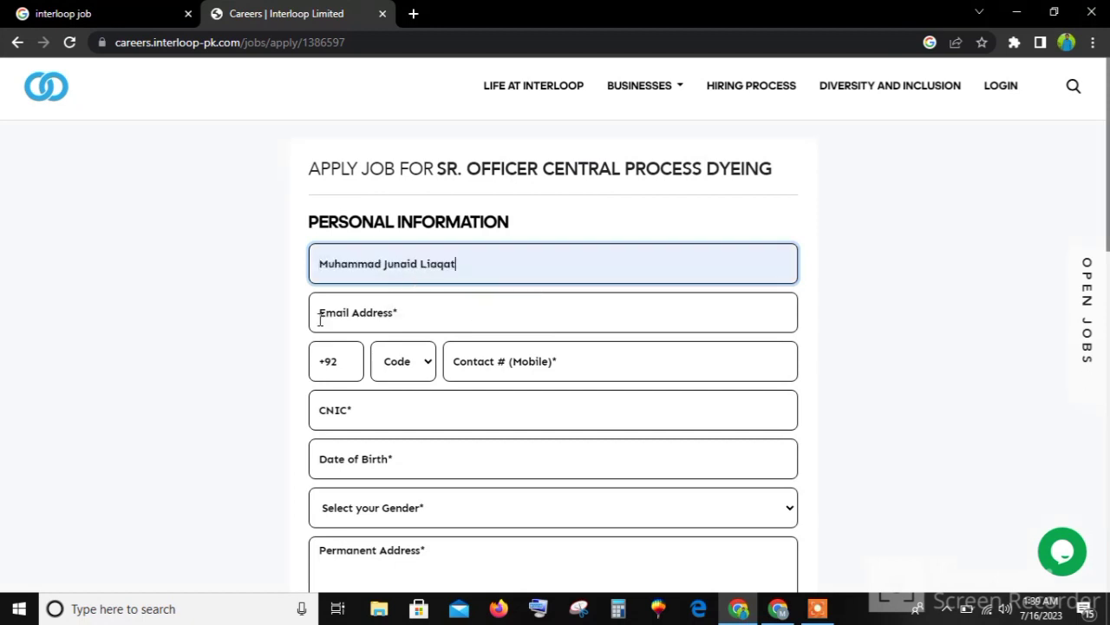
click(348, 323)
click(415, 356)
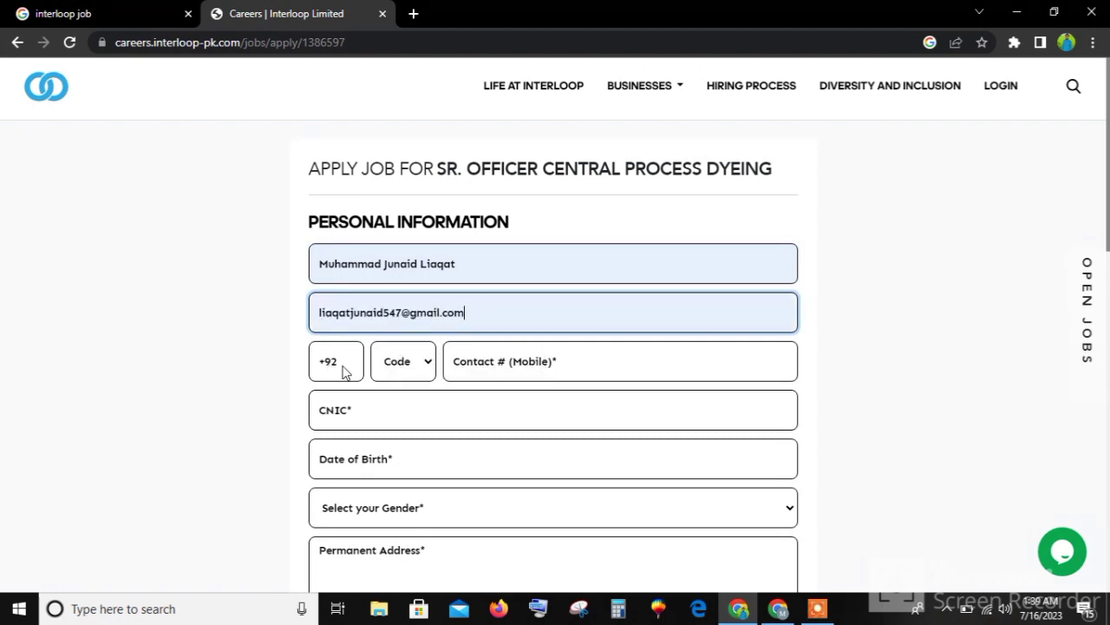
Step: Choose the mobile network code and fill in the applicant's contact number
click(426, 366)
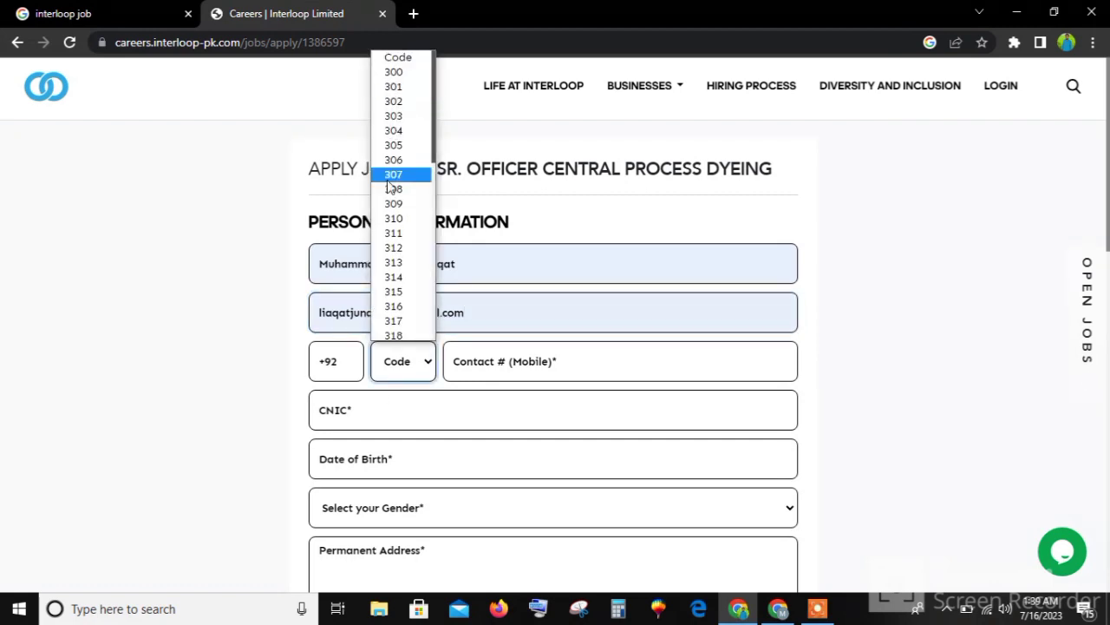
scroll(415, 191, down, 4)
scroll(415, 194, up, 4)
click(406, 119)
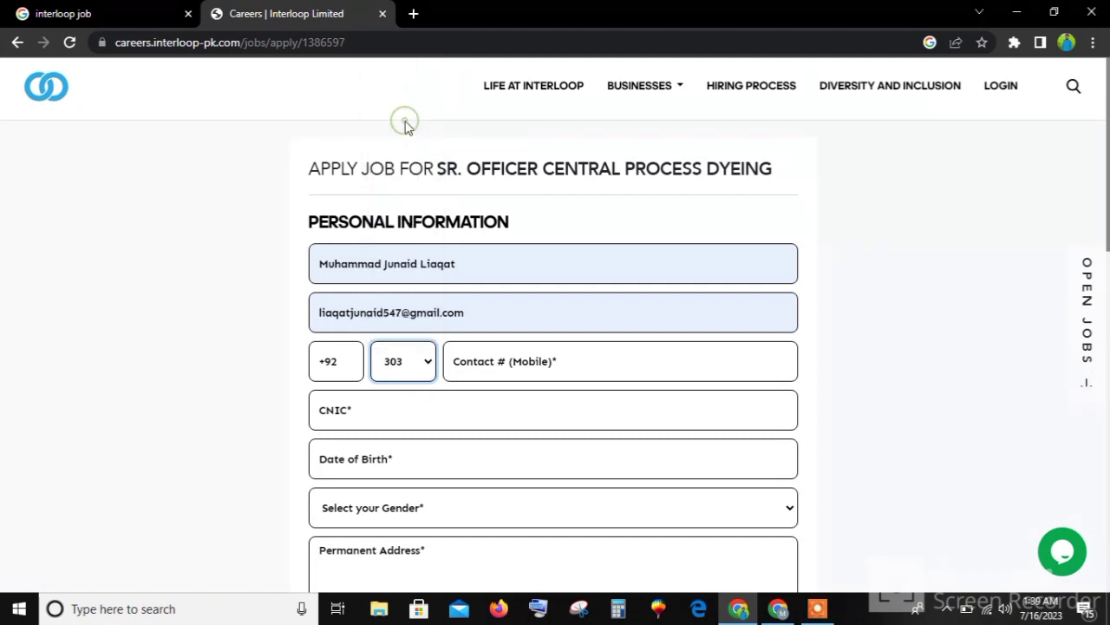
click(474, 361)
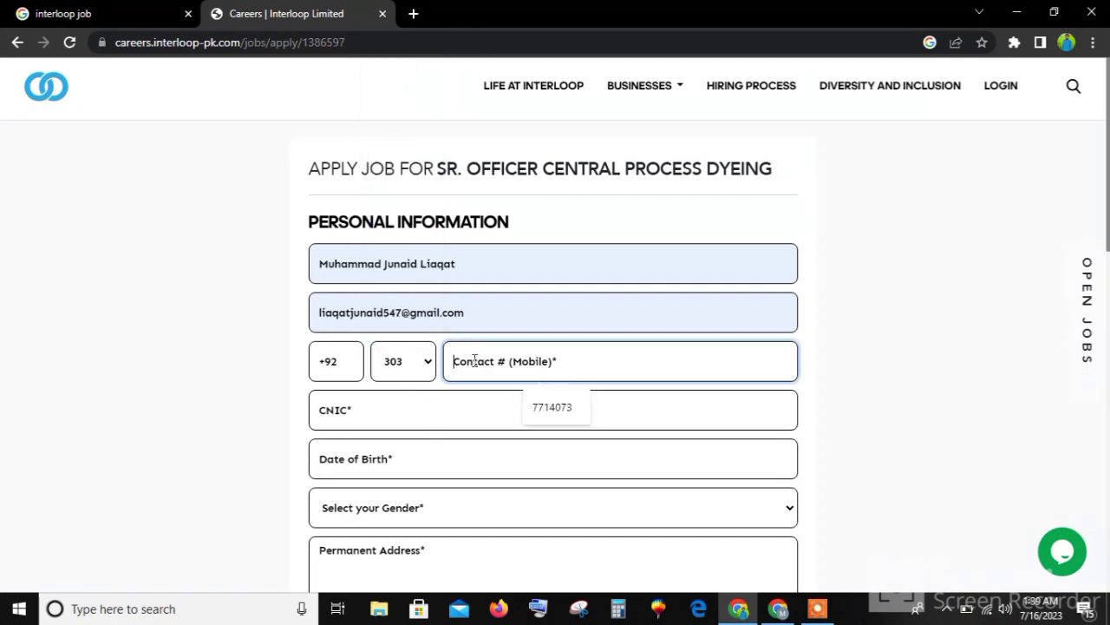
click(536, 418)
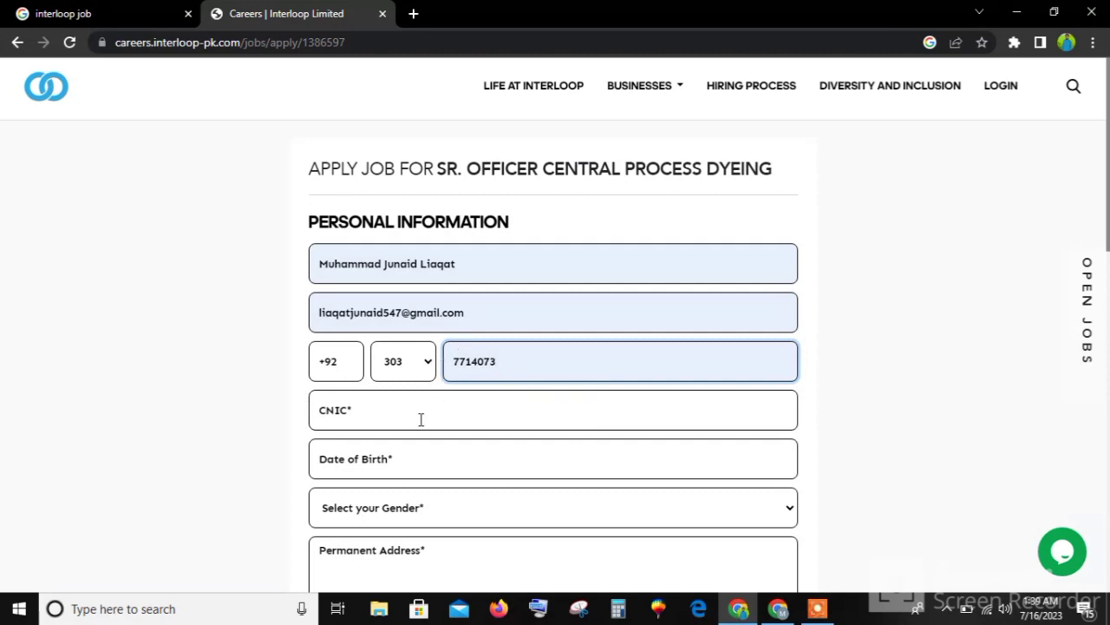
Step: Set the applicant's gender to Male
scroll(421, 419, down, 1)
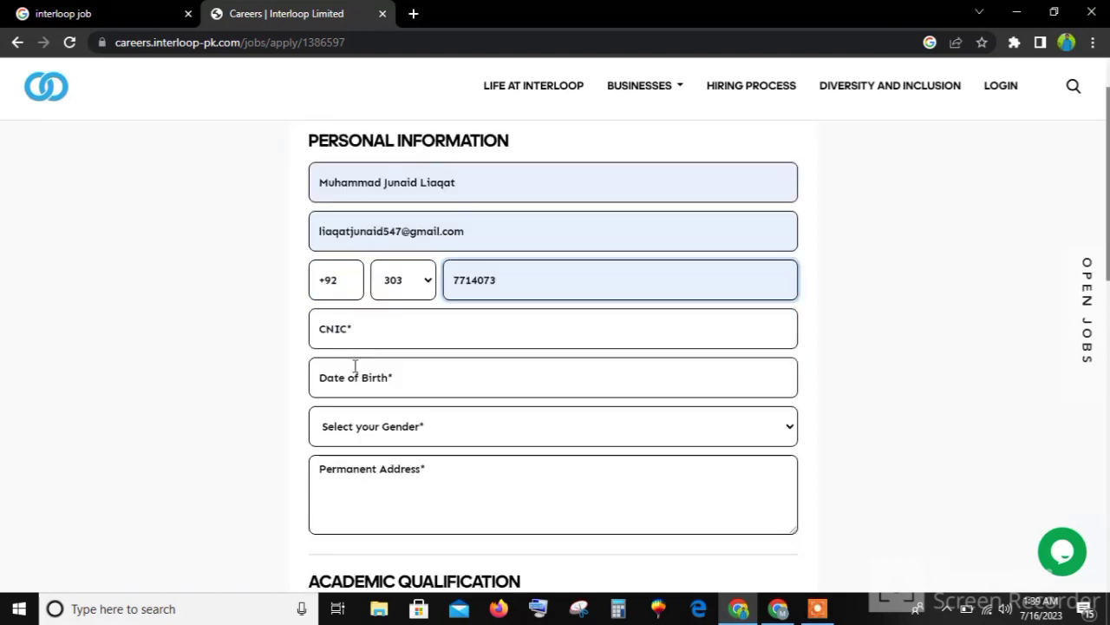
click(433, 387)
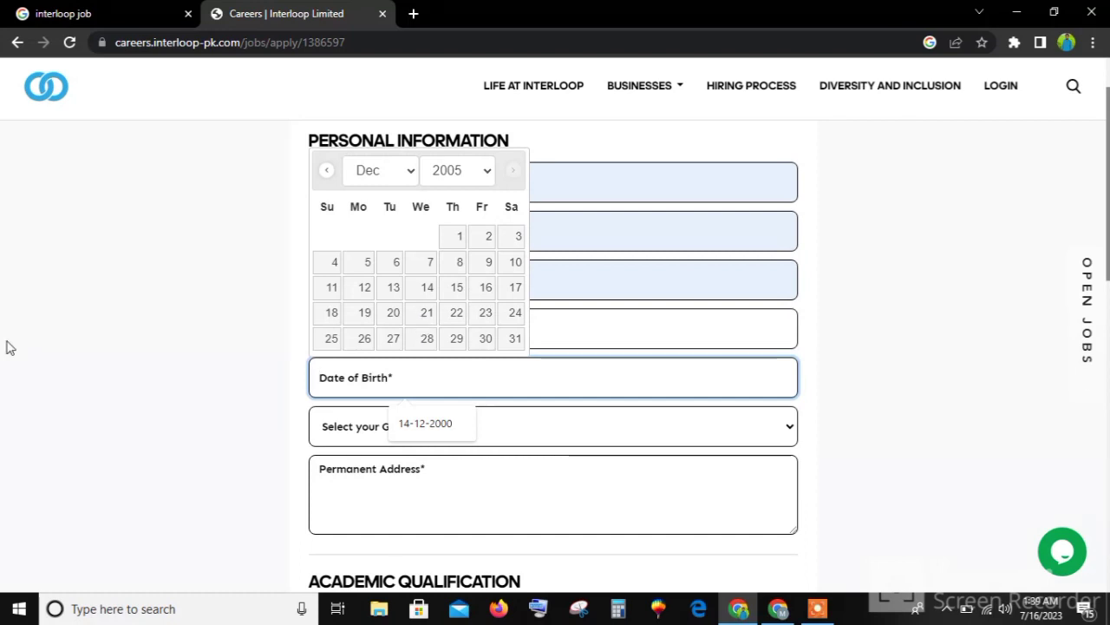
click(972, 352)
scroll(963, 360, down, 1)
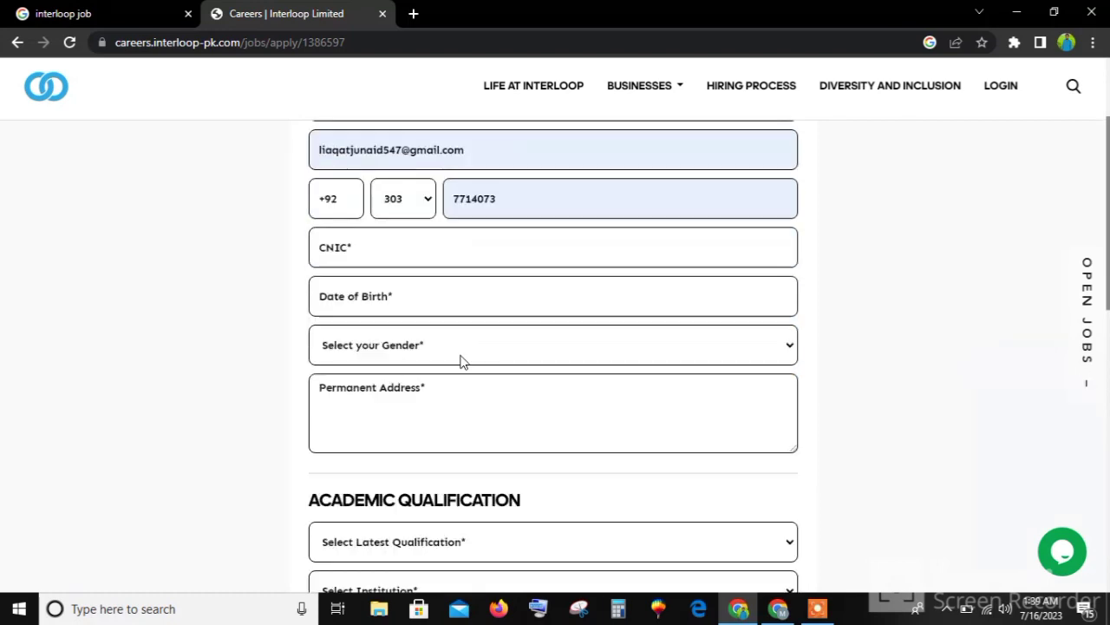
click(777, 351)
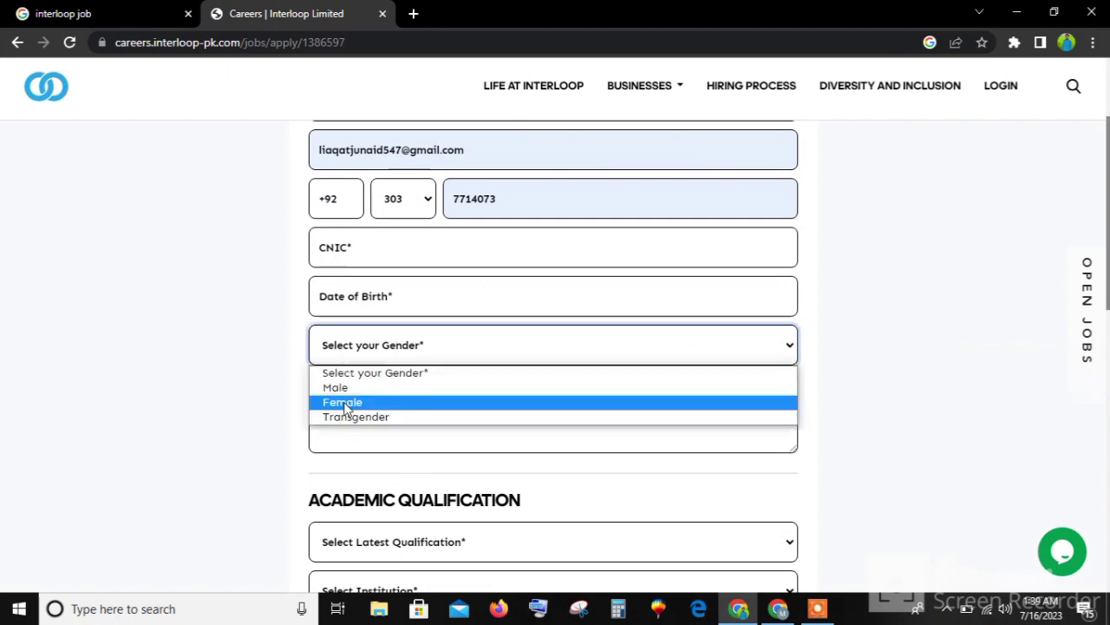
click(347, 390)
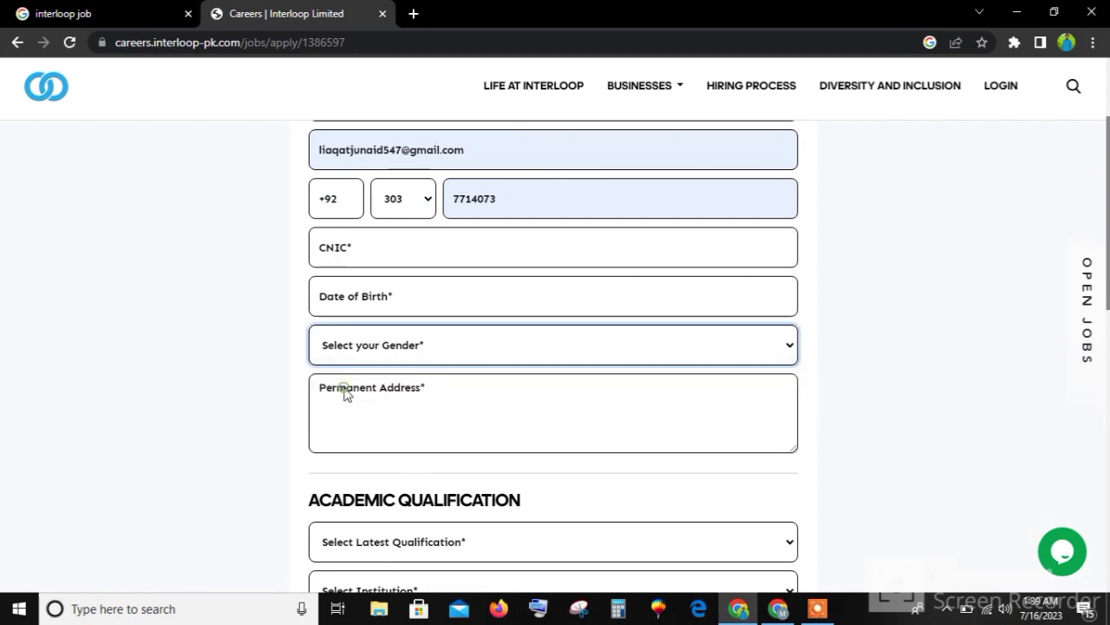
Step: Fill in the applicant's date of birth with the saved suggestion
click(405, 298)
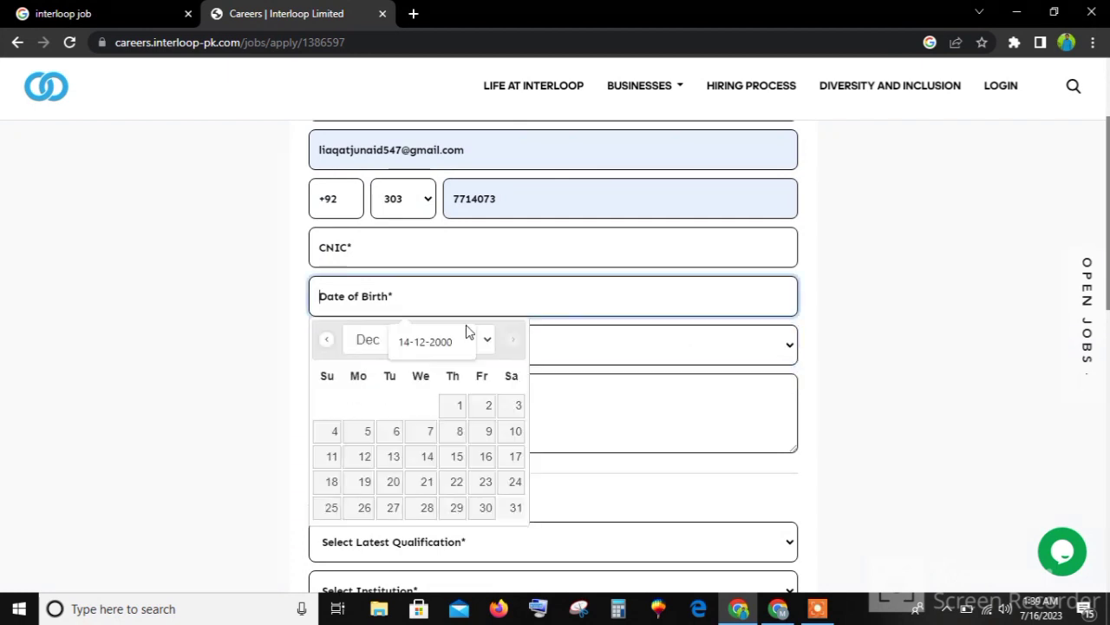
click(426, 353)
scroll(851, 357, down, 2)
click(848, 352)
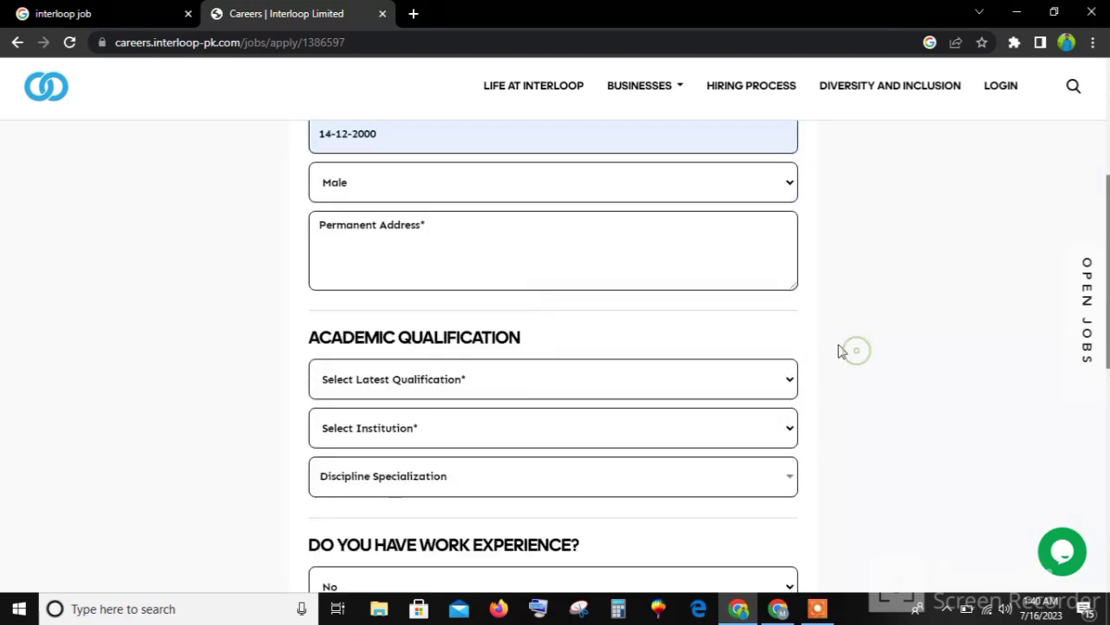
click(481, 242)
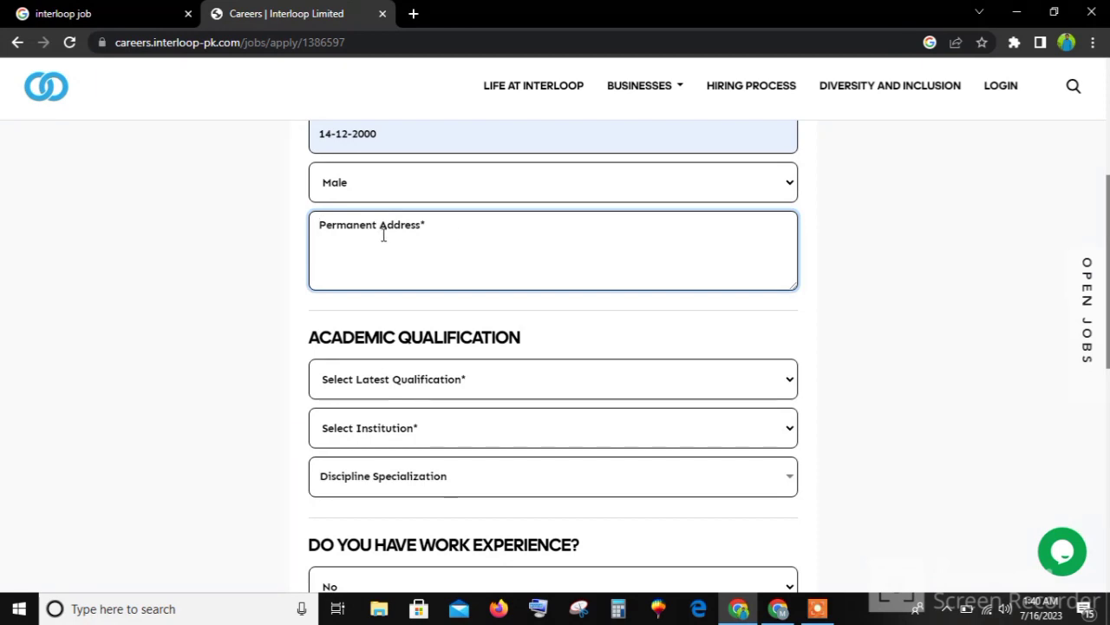
scroll(382, 228, down, 1)
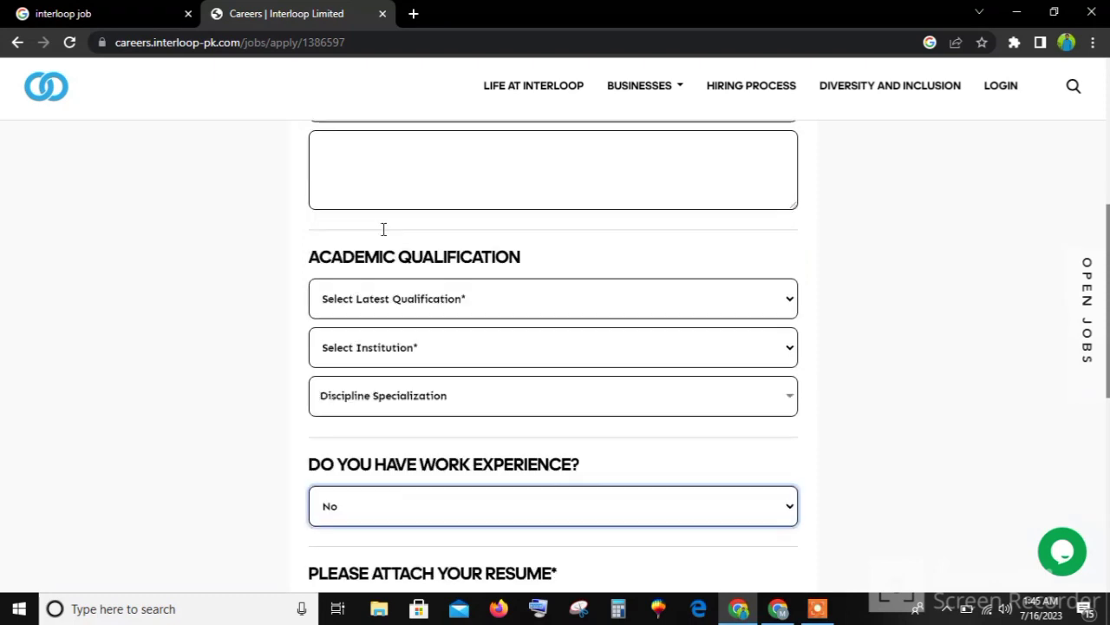
scroll(356, 430, up, 2)
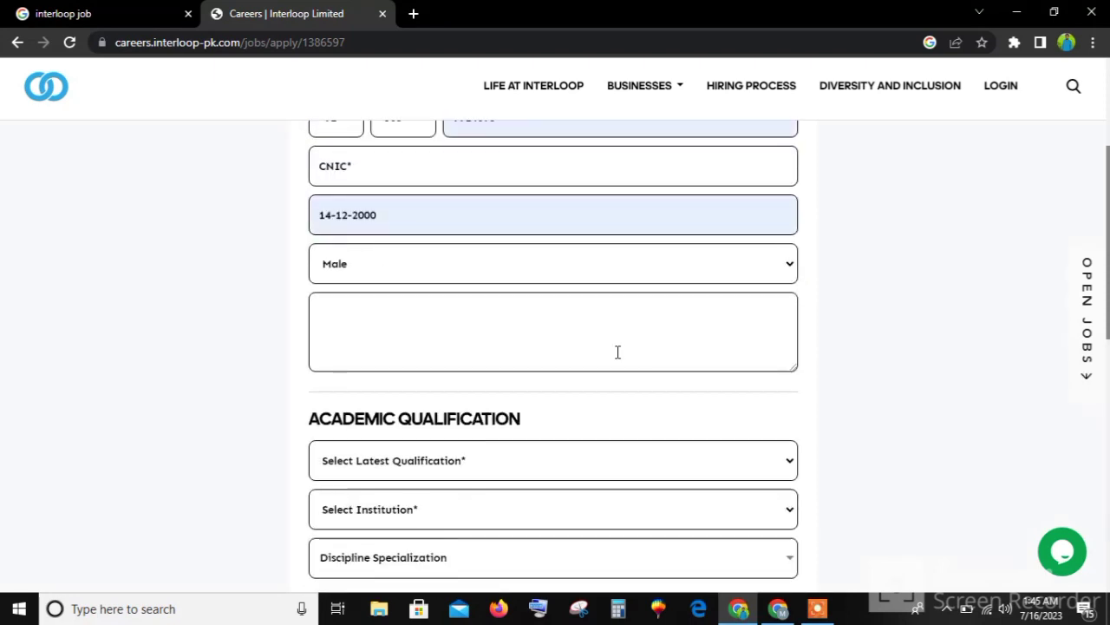
Step: Set the latest qualification to Intermediate/A-Level in the academic qualification section
scroll(589, 421, down, 1)
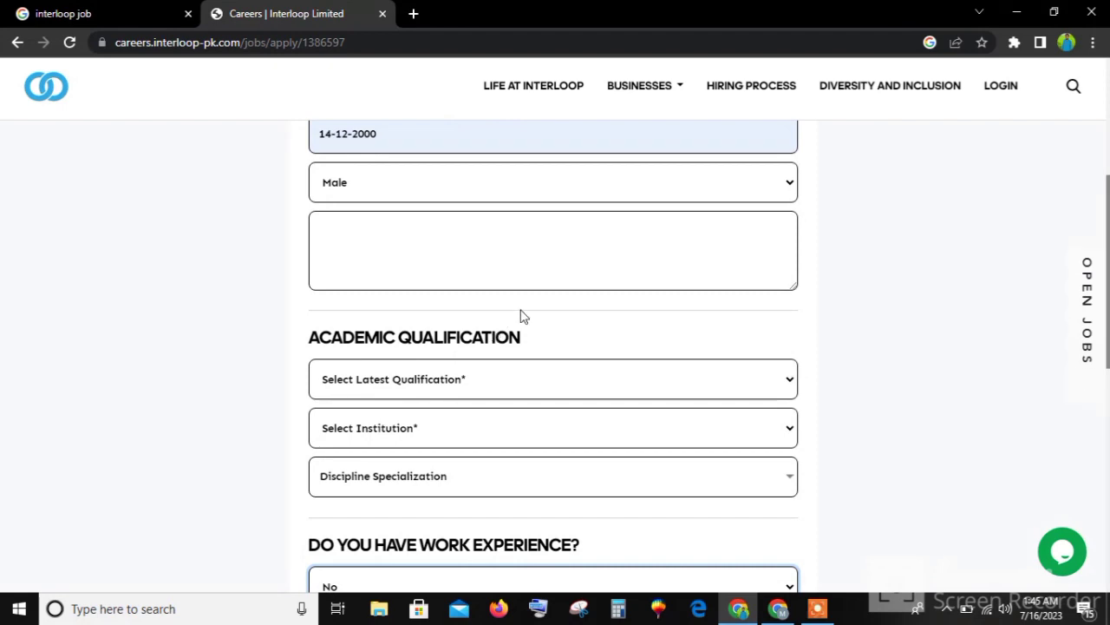
click(789, 387)
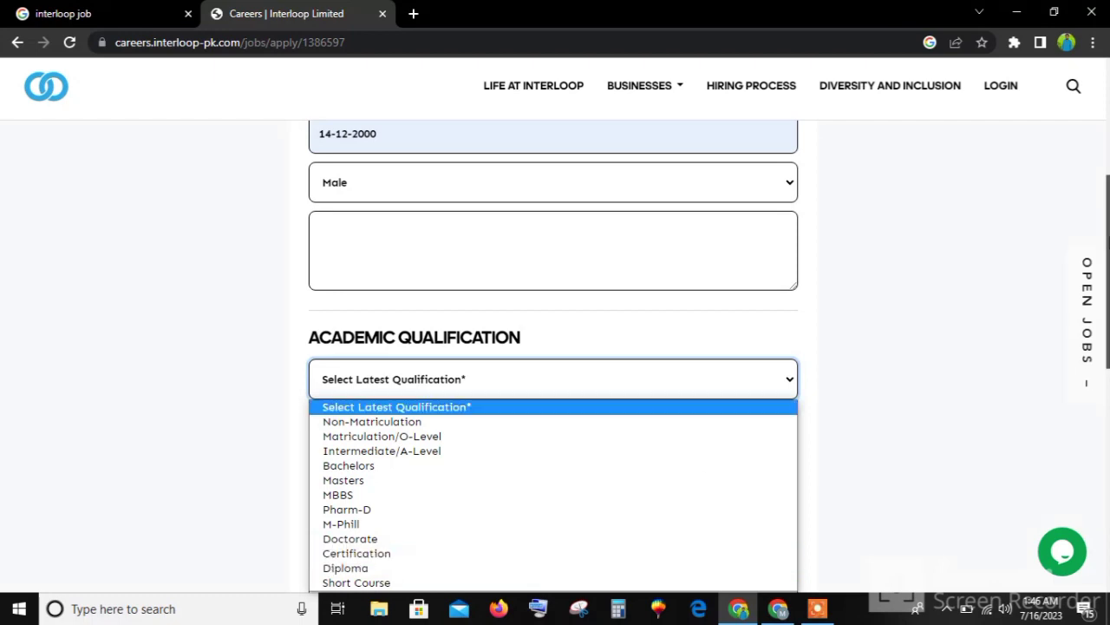
scroll(796, 295, down, 1)
click(794, 271)
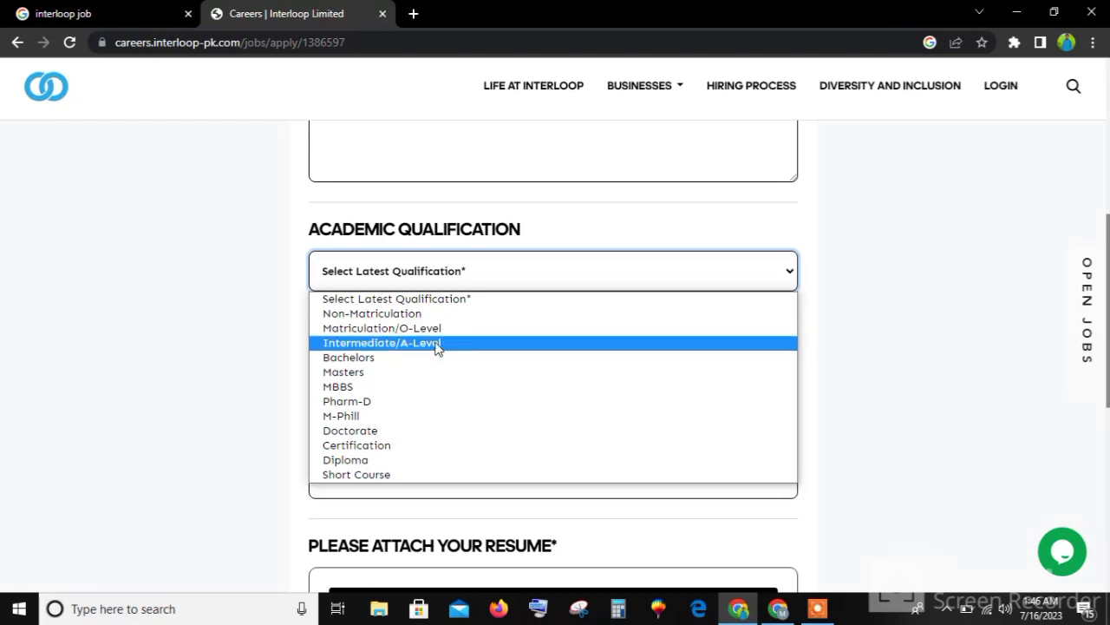
click(361, 346)
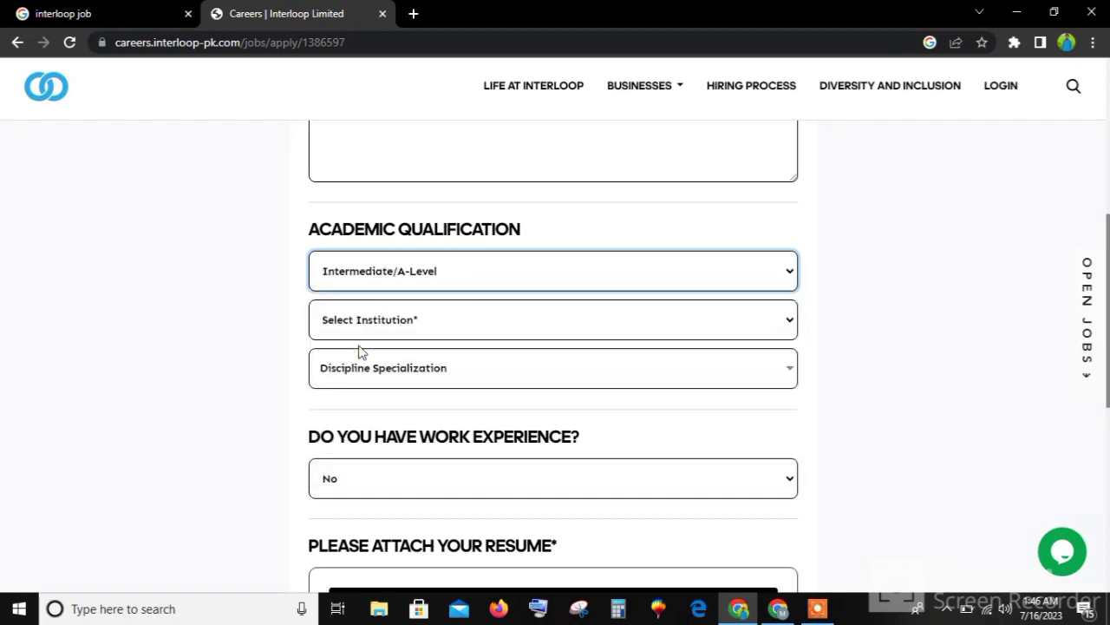
click(784, 323)
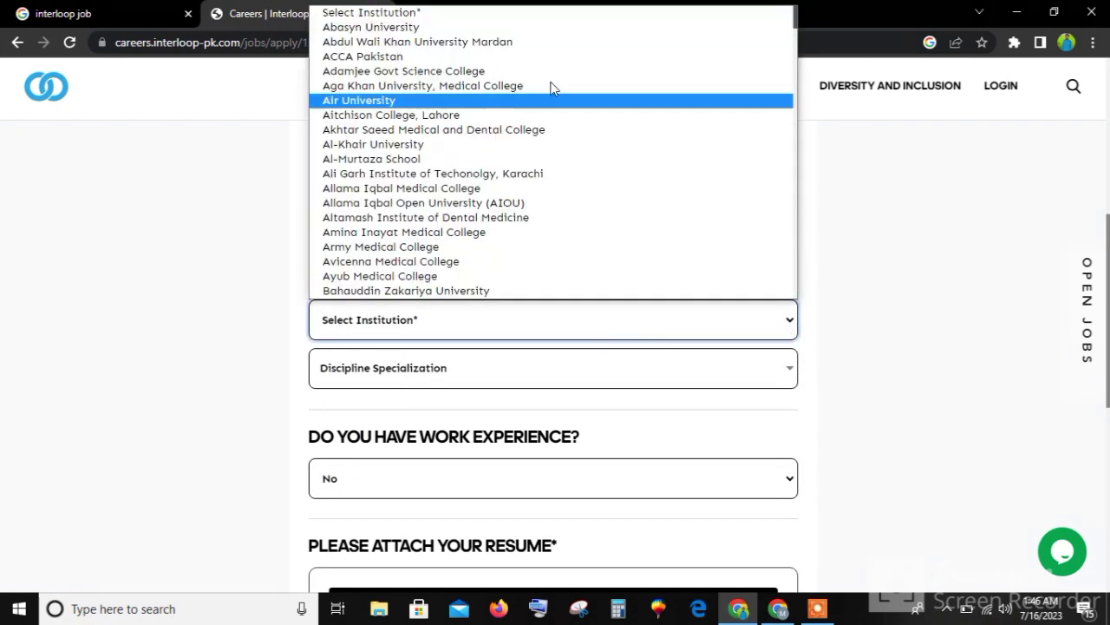
scroll(484, 261, down, 10)
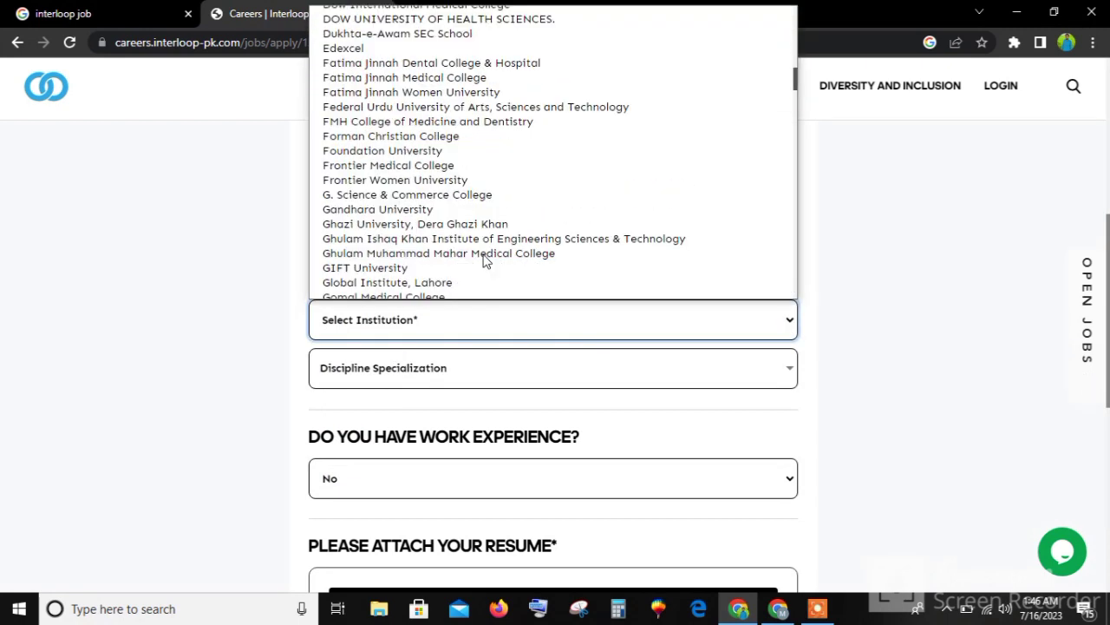
scroll(484, 260, down, 5)
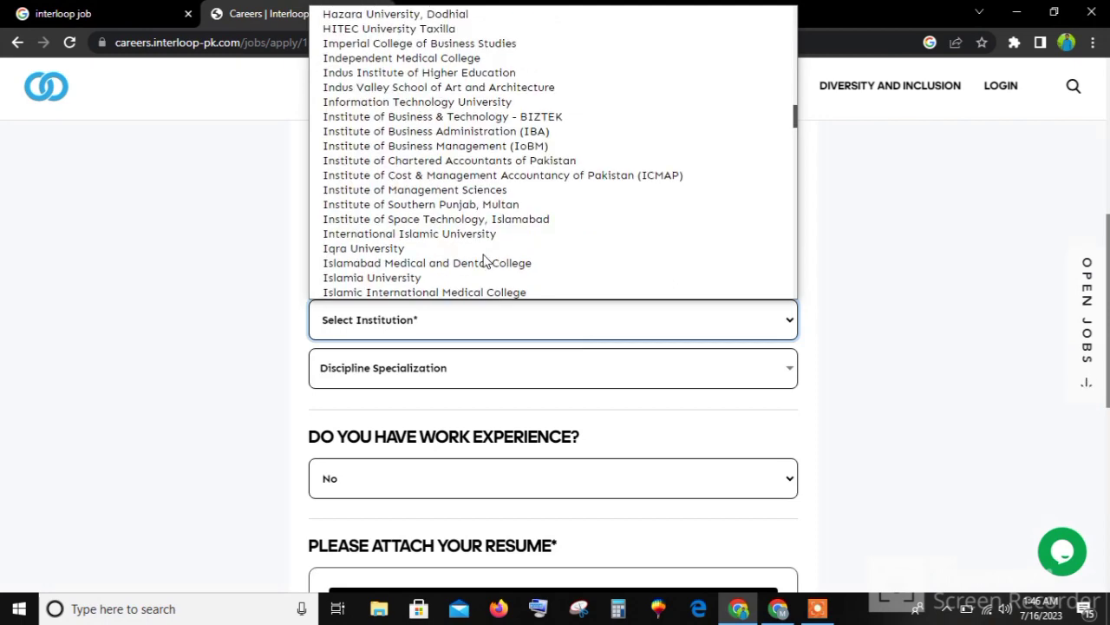
scroll(486, 261, up, 5)
scroll(484, 260, up, 10)
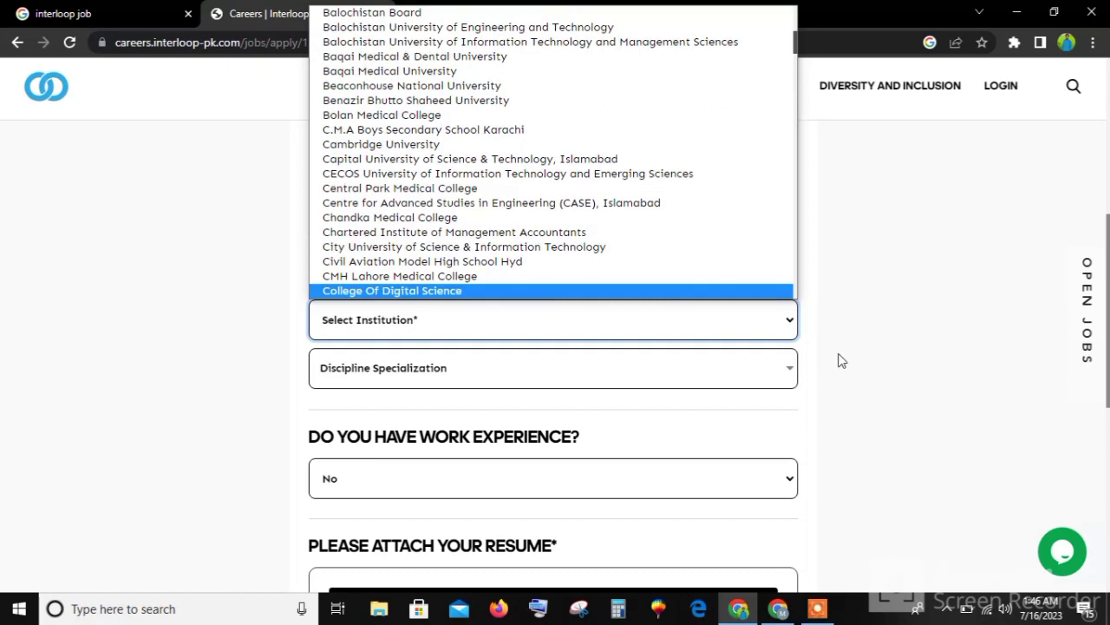
click(788, 282)
Step: Change the latest qualification to Masters
click(787, 282)
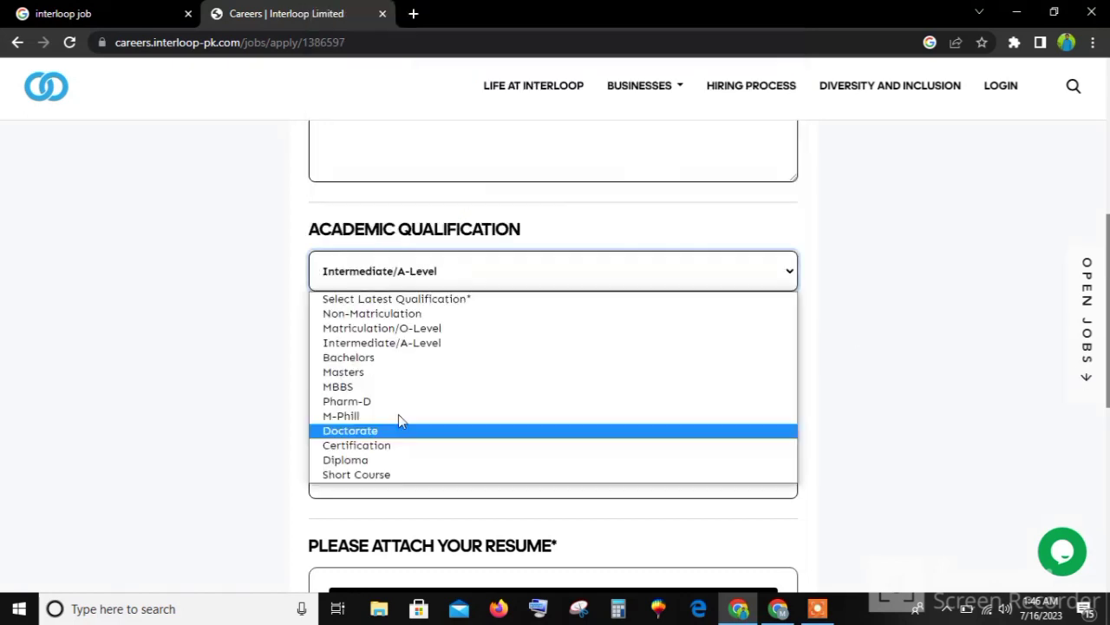
click(330, 387)
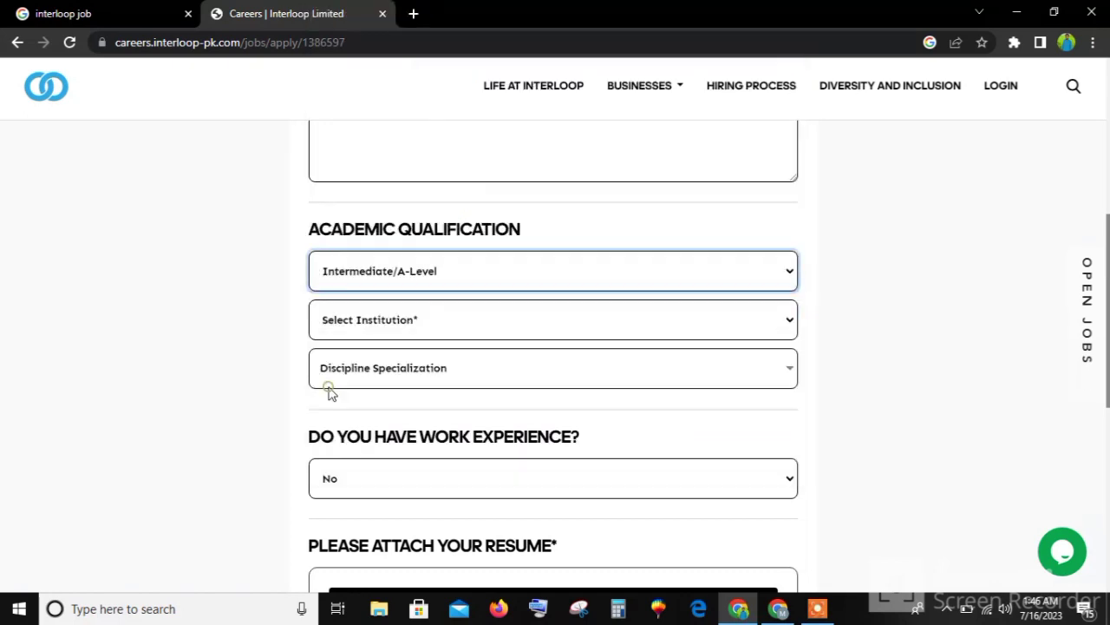
click(788, 274)
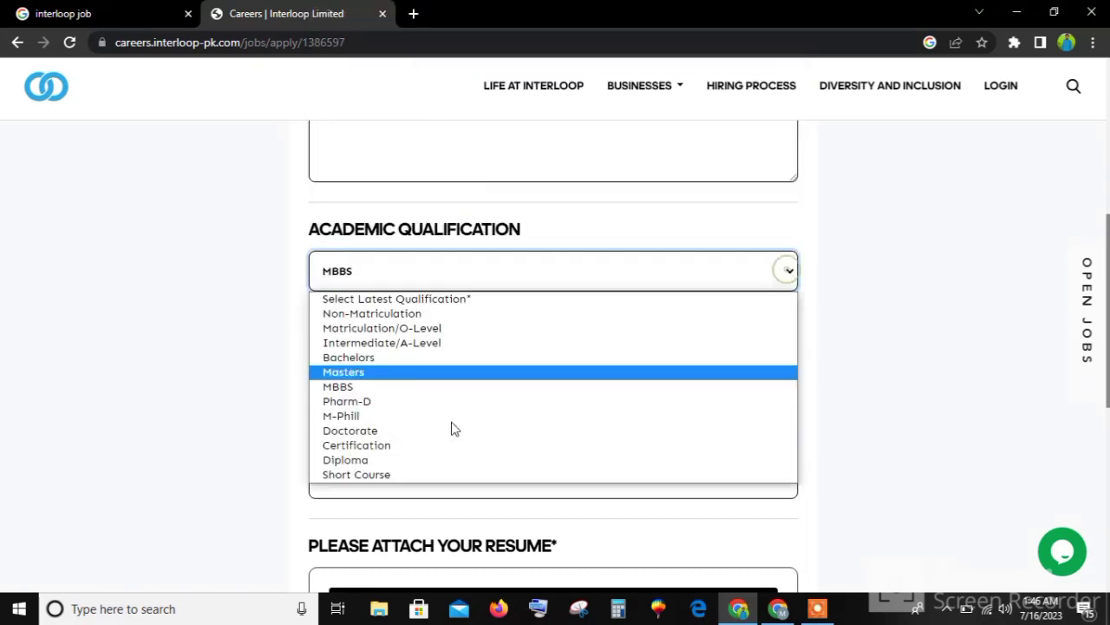
click(379, 375)
Step: Select Government College University Faisalabad as the institution
click(765, 322)
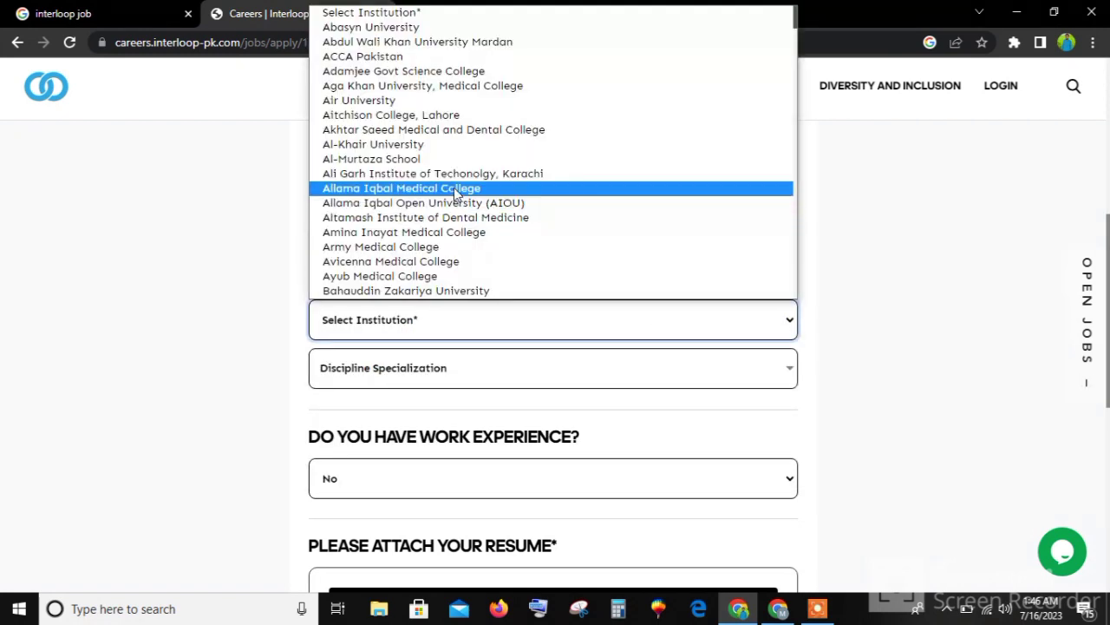
key(g)
key(g)
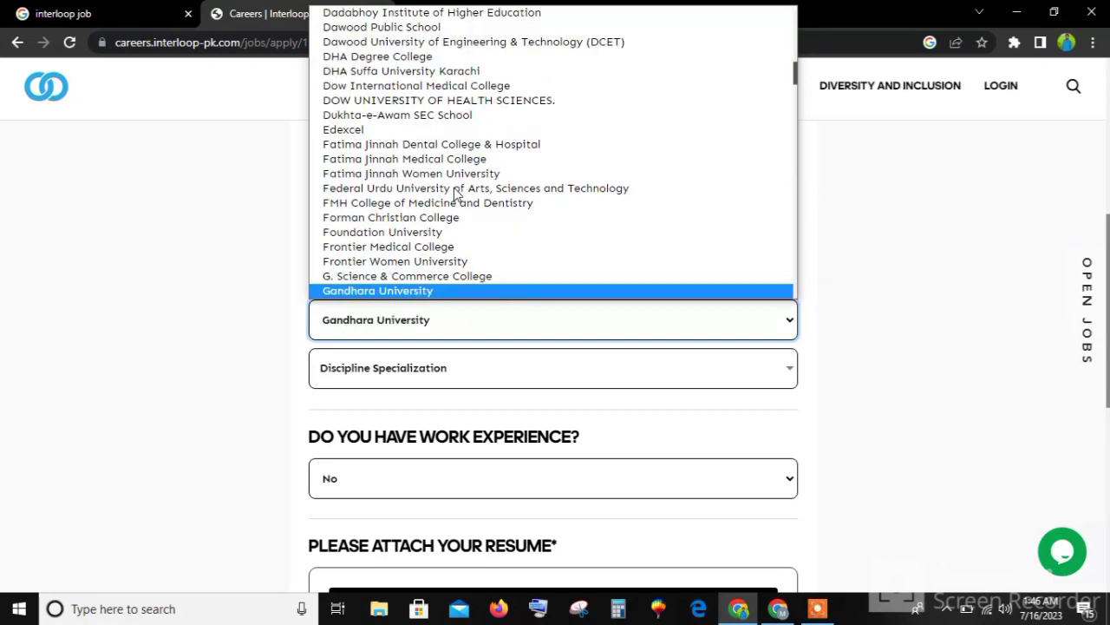
key(g)
key(g)
key(g)
key(g)
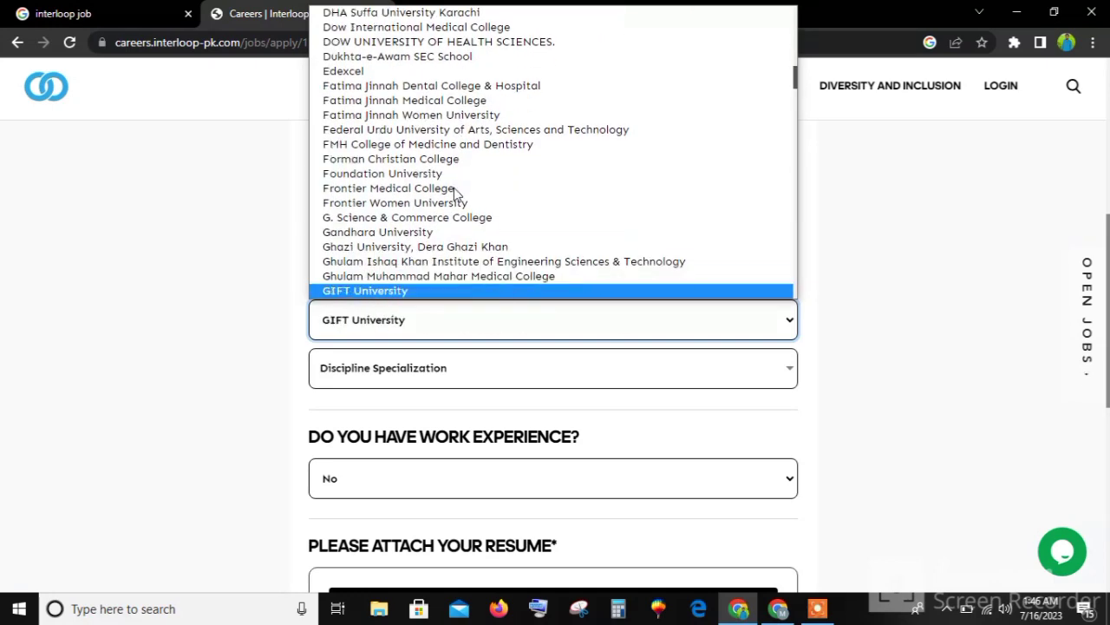
key(g)
scroll(457, 192, down, 3)
scroll(458, 192, up, 3)
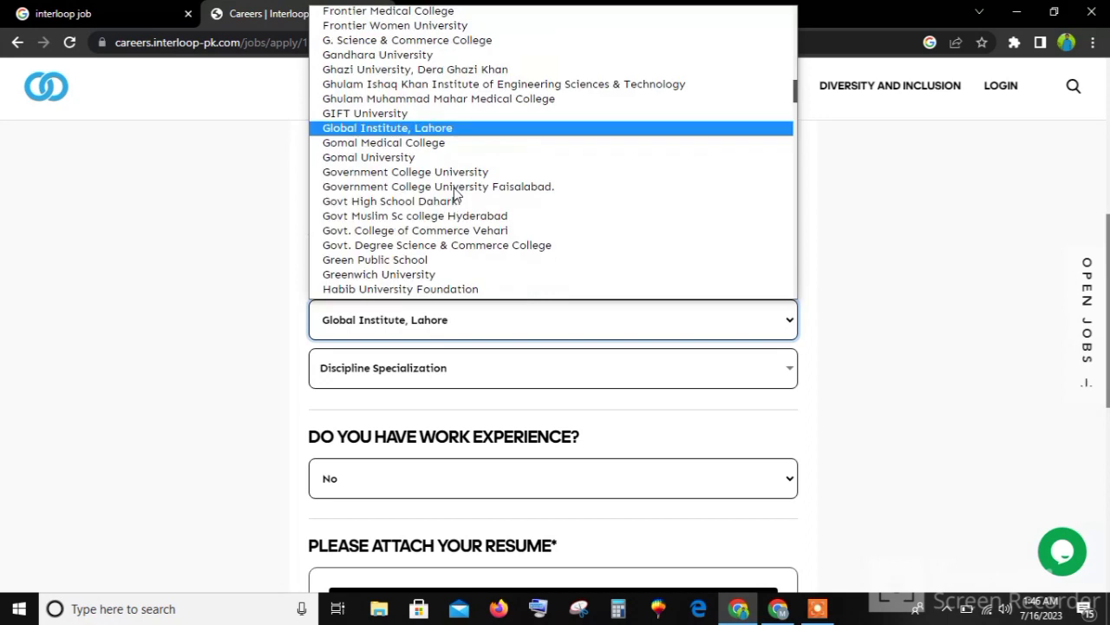
key(g)
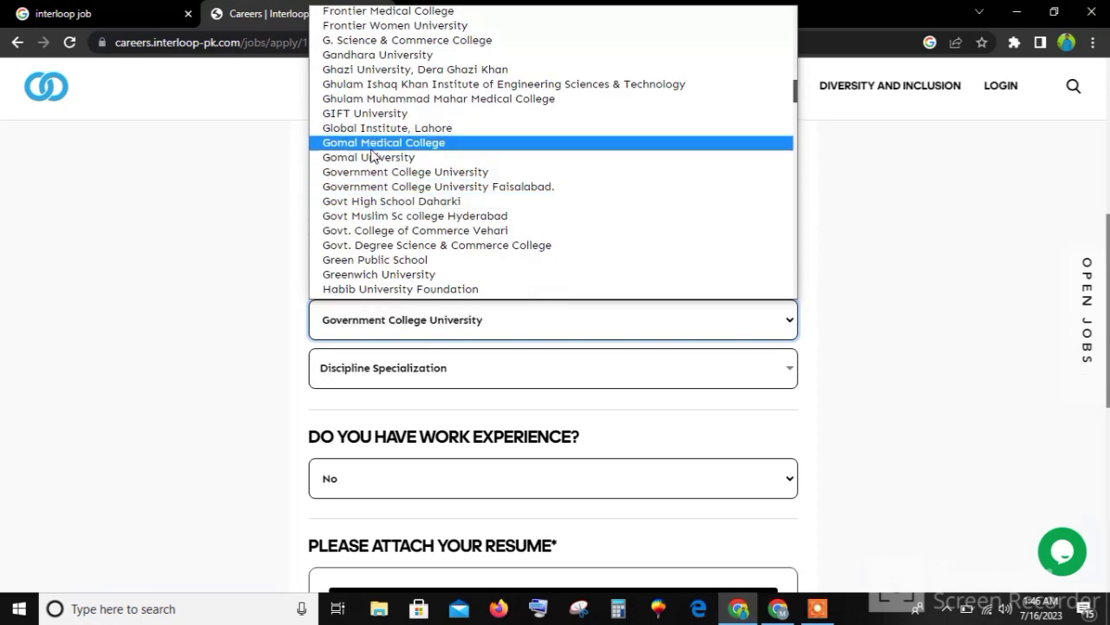
click(401, 198)
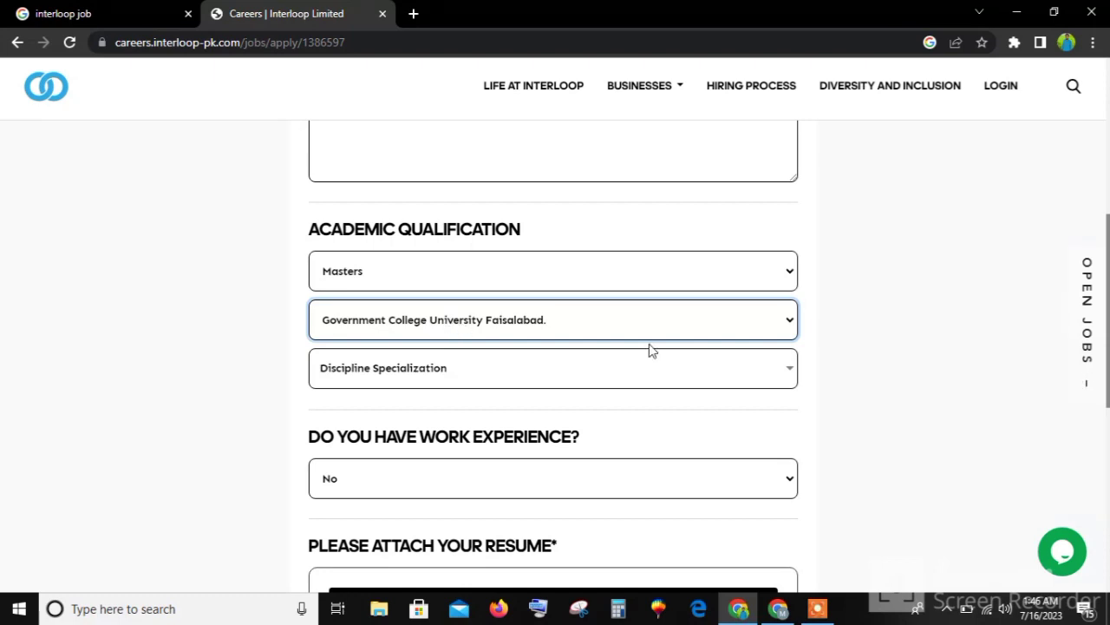
Step: Open the Discipline Specialization field and view the work experience and resume sections below it
click(791, 371)
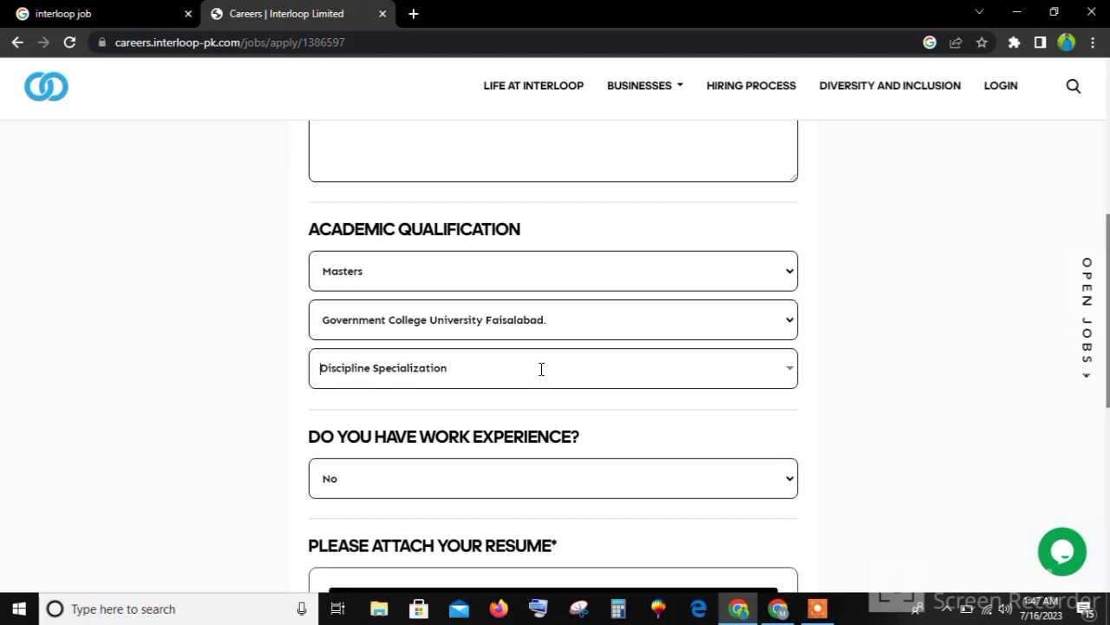
scroll(508, 451, down, 2)
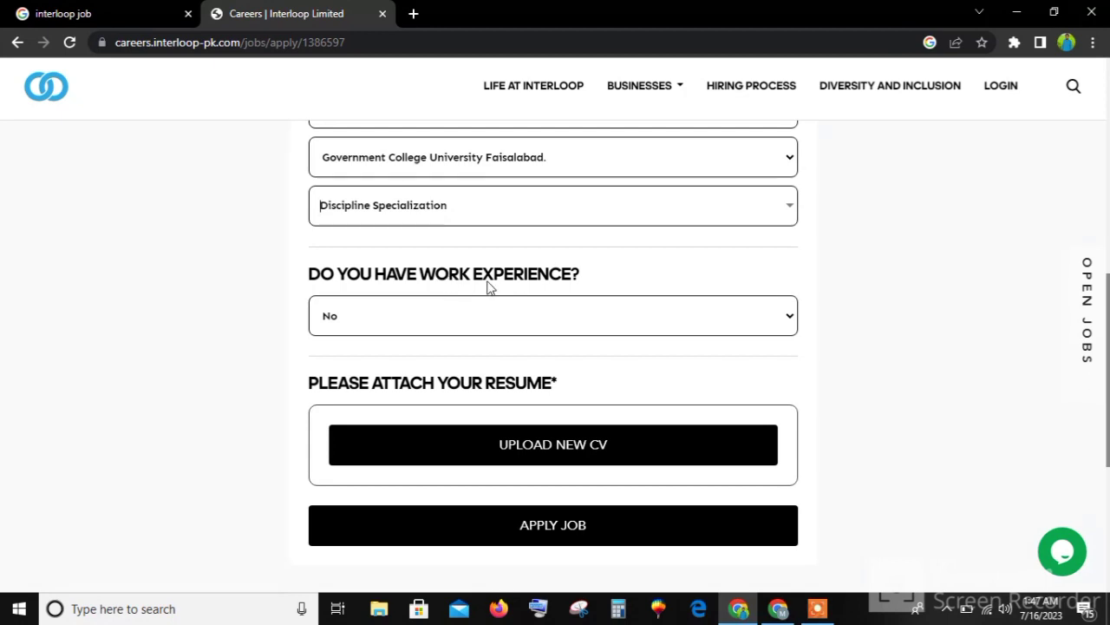
Step: View the answer options for the work experience question and leave it set to No
click(787, 316)
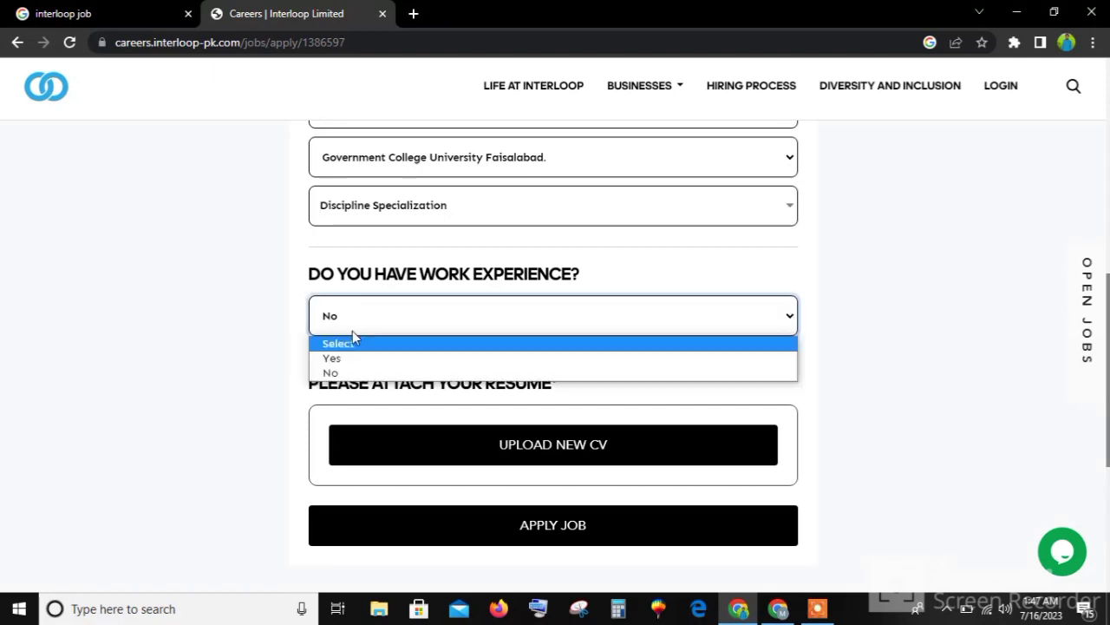
click(898, 423)
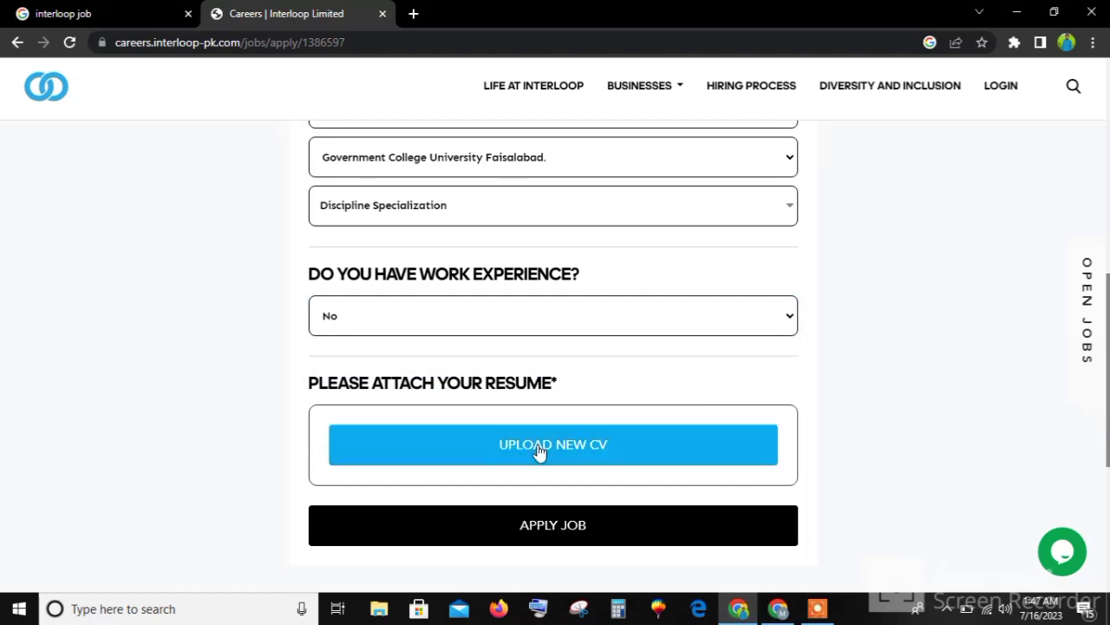
Step: Expand the new CV upload area, look through the Downloads folder for a resume file, and close the file chooser without selecting one
scroll(539, 451, down, 1)
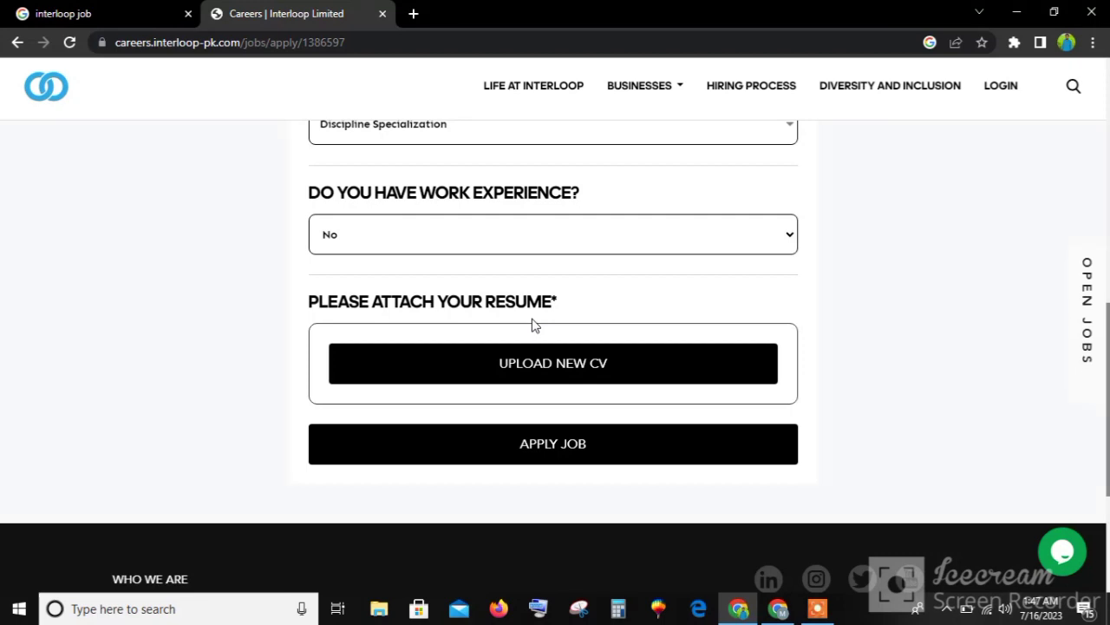
click(536, 364)
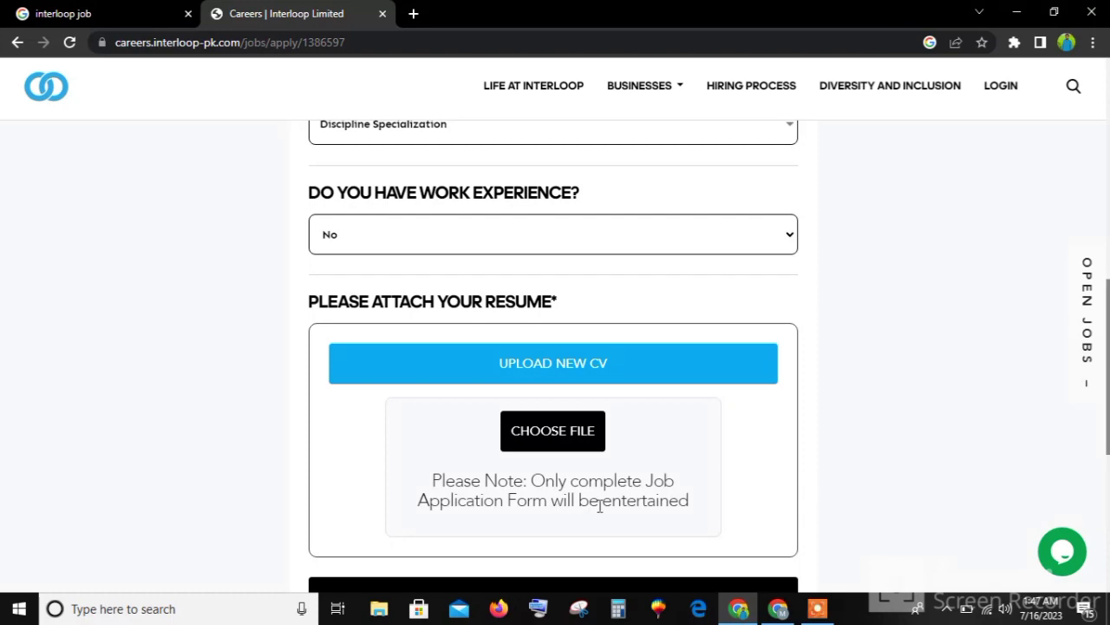
click(579, 432)
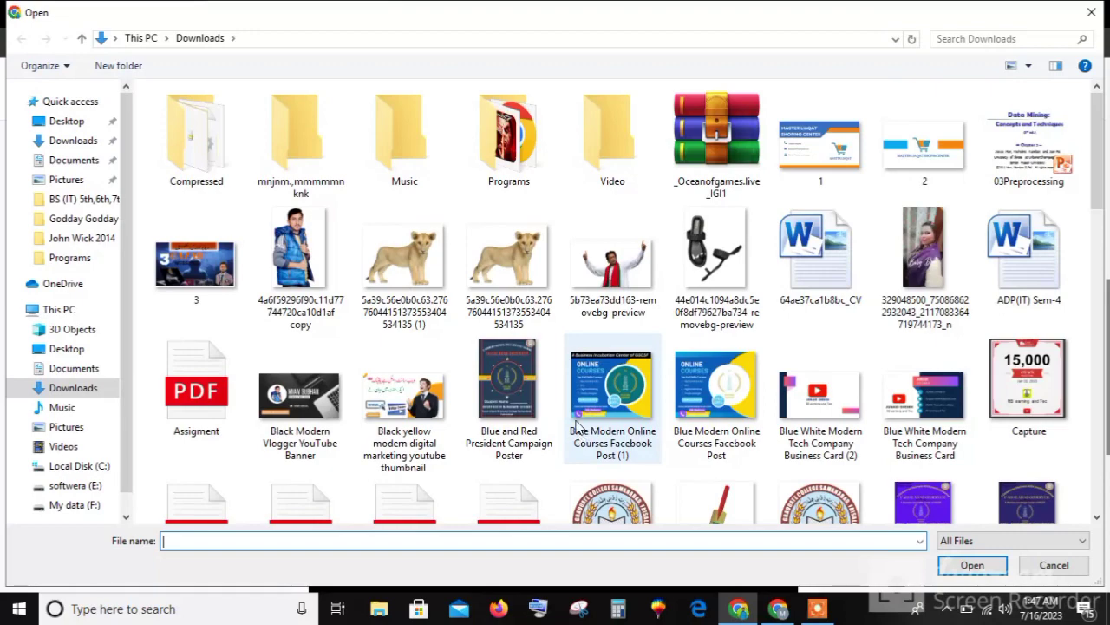
scroll(780, 329, down, 3)
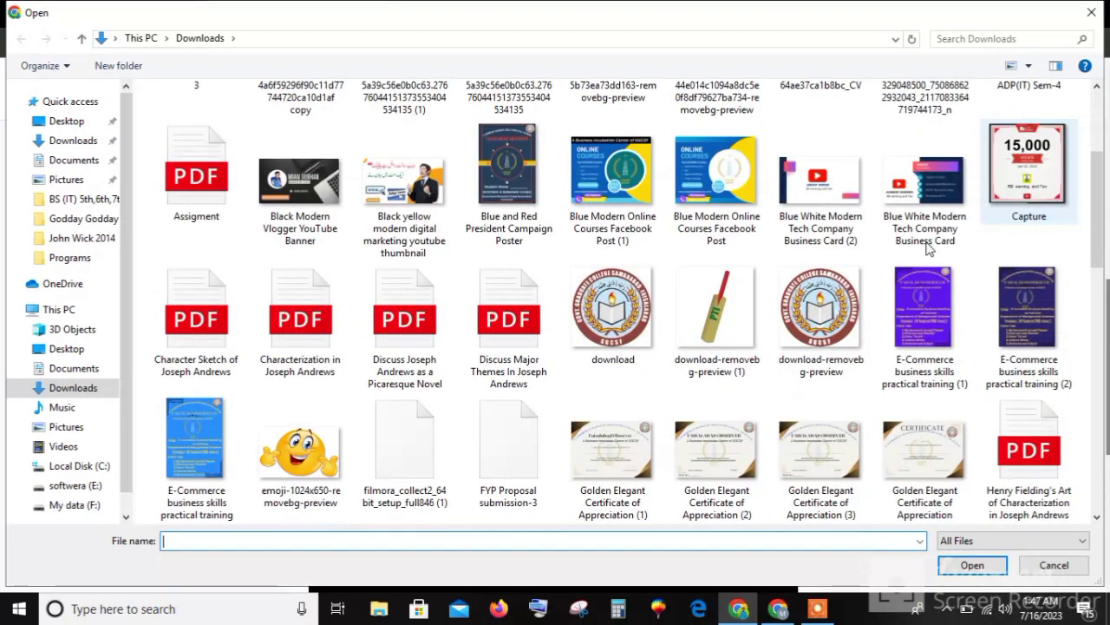
scroll(795, 290, down, 12)
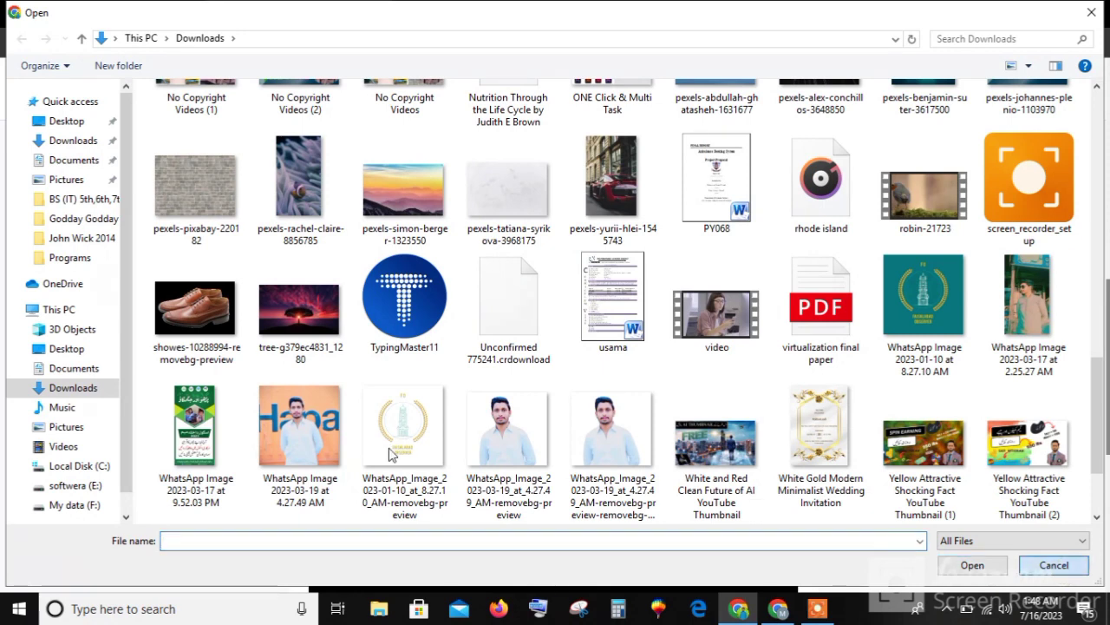
key(Escape)
Step: View the Apply Job option at the end of the form and minimize the browser to the desktop
scroll(404, 453, down, 3)
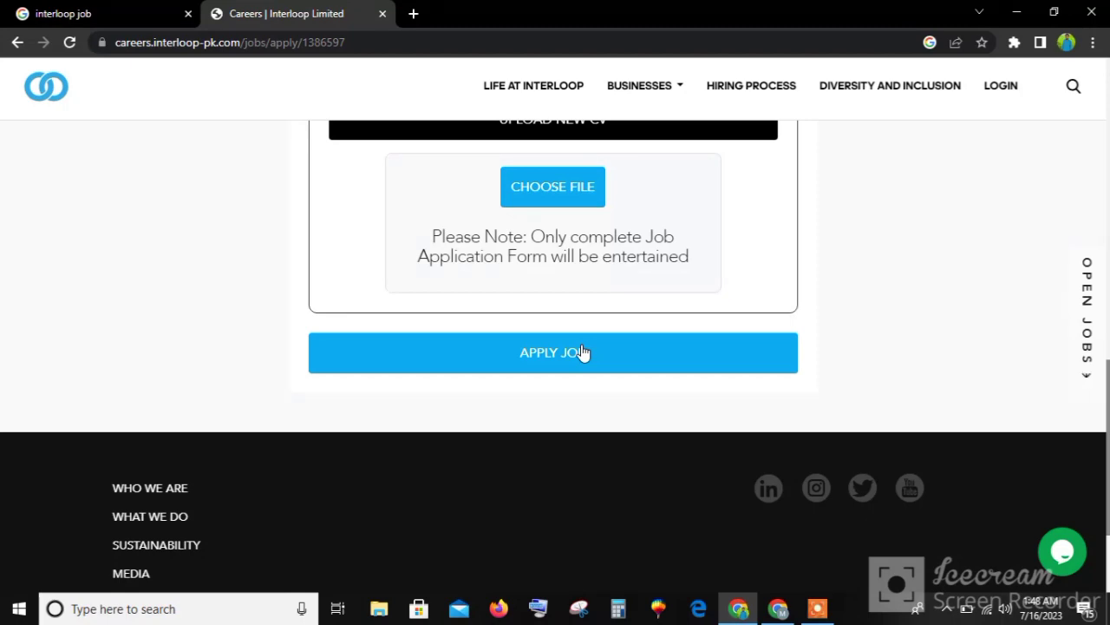
click(1020, 8)
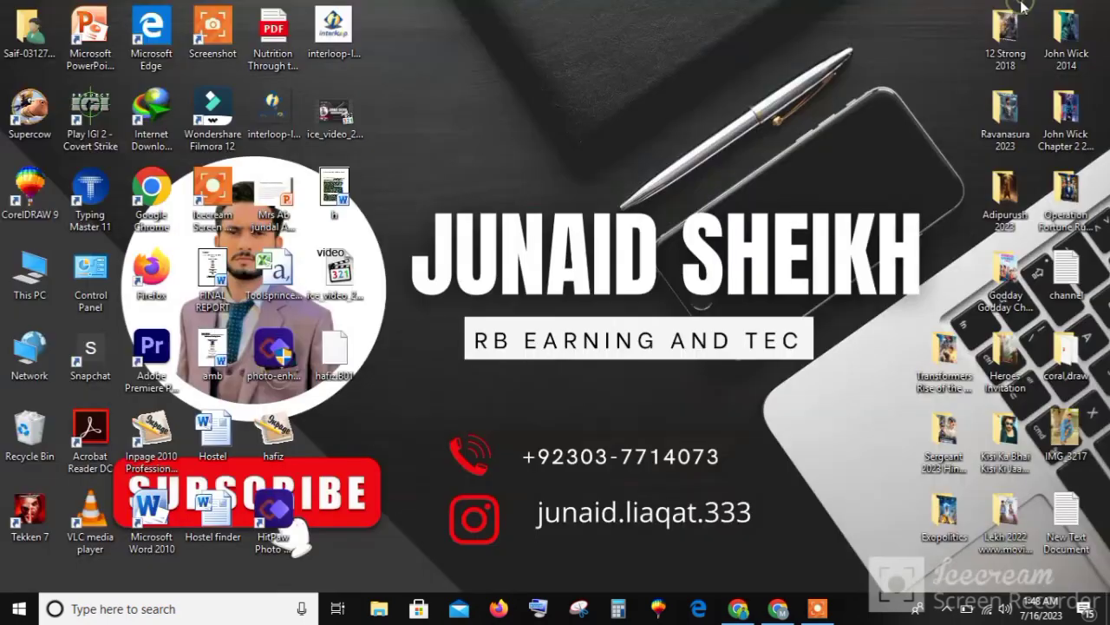